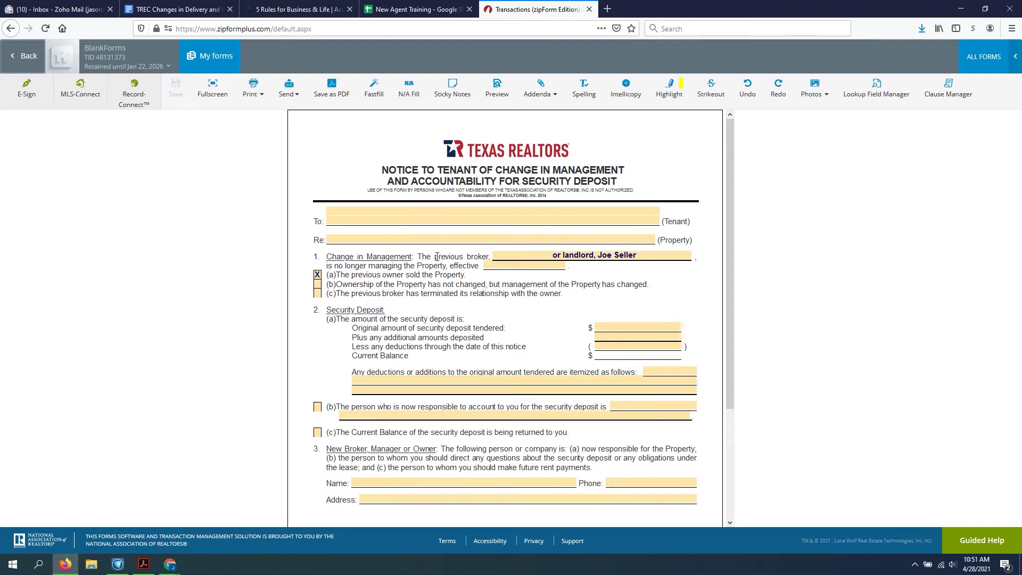
Step: Clear an accidental text selection on the form and return to the top
{"action": "scroll", "coordinate": [471, 253], "scroll_direction": "down", "scroll_amount": 3}
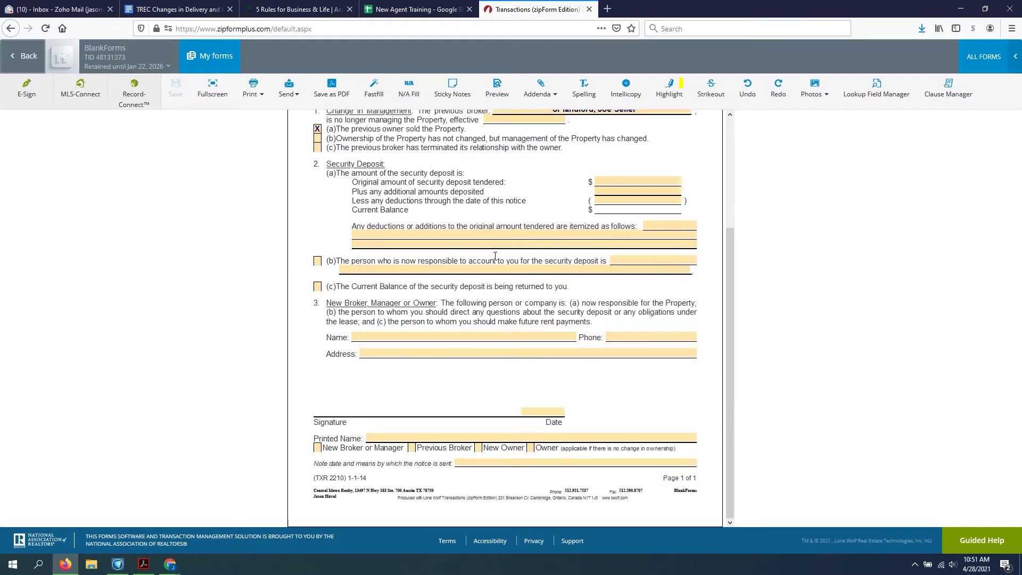
{"action": "triple_click", "coordinate": [348, 475]}
{"action": "left_click", "coordinate": [347, 476]}
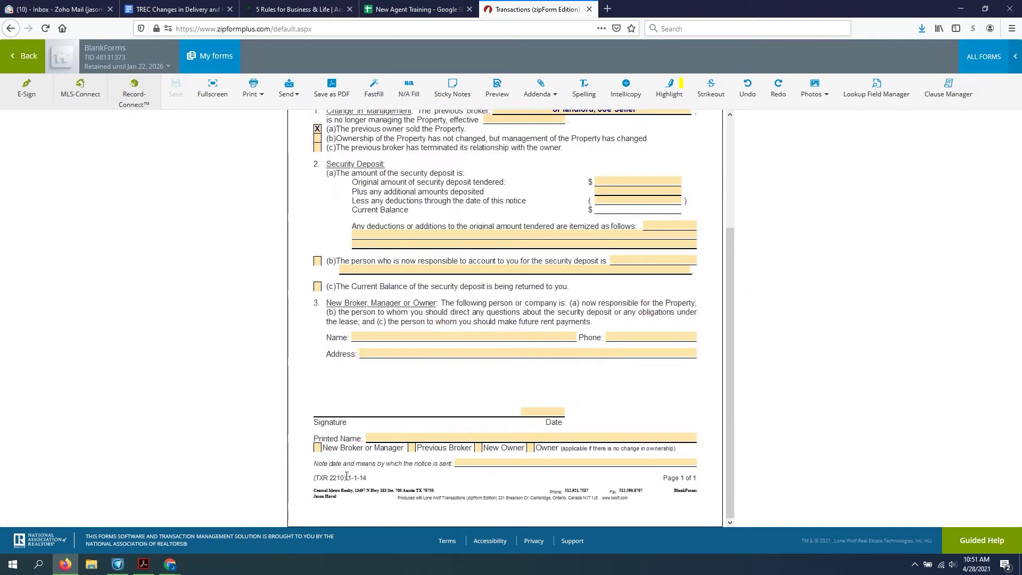
{"action": "left_click", "coordinate": [347, 478], "text": "shift"}
{"action": "left_click", "coordinate": [414, 373]}
{"action": "scroll", "coordinate": [421, 370], "scroll_direction": "up", "scroll_amount": 3}
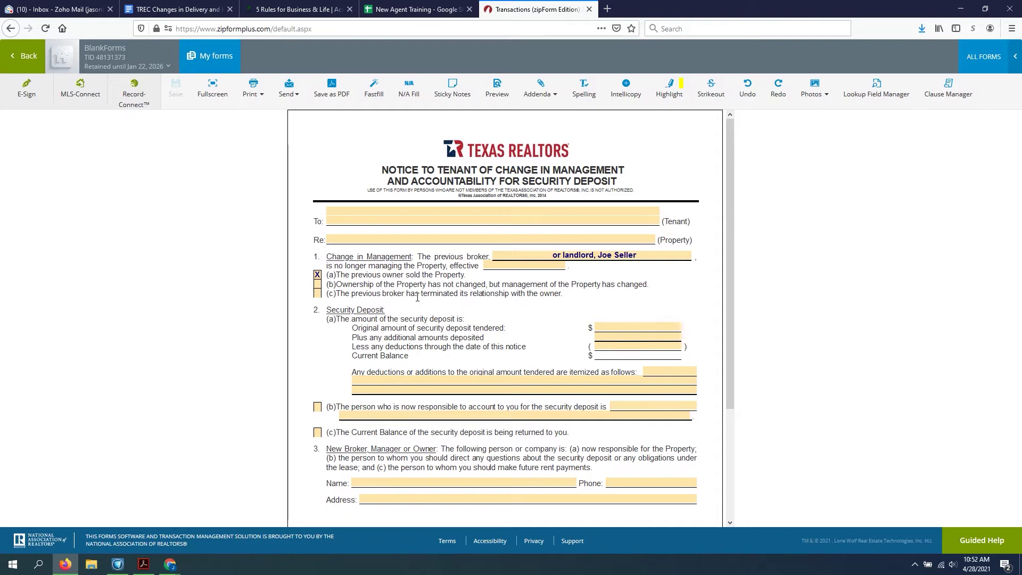
Step: Leave the tenant name blank and confirm the seller's name in the previous broker field
{"action": "left_click", "coordinate": [403, 219]}
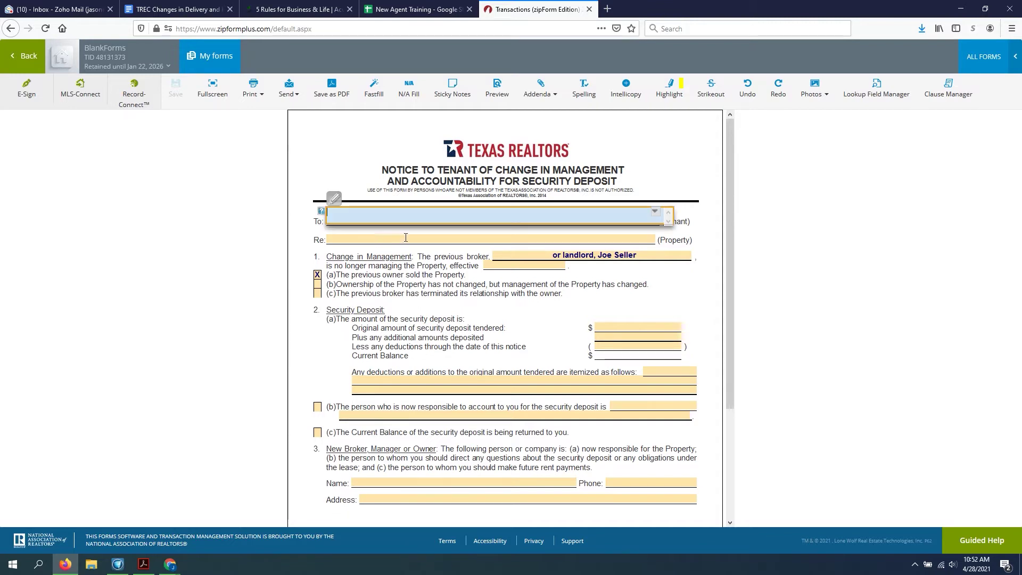
{"action": "left_click", "coordinate": [424, 276]}
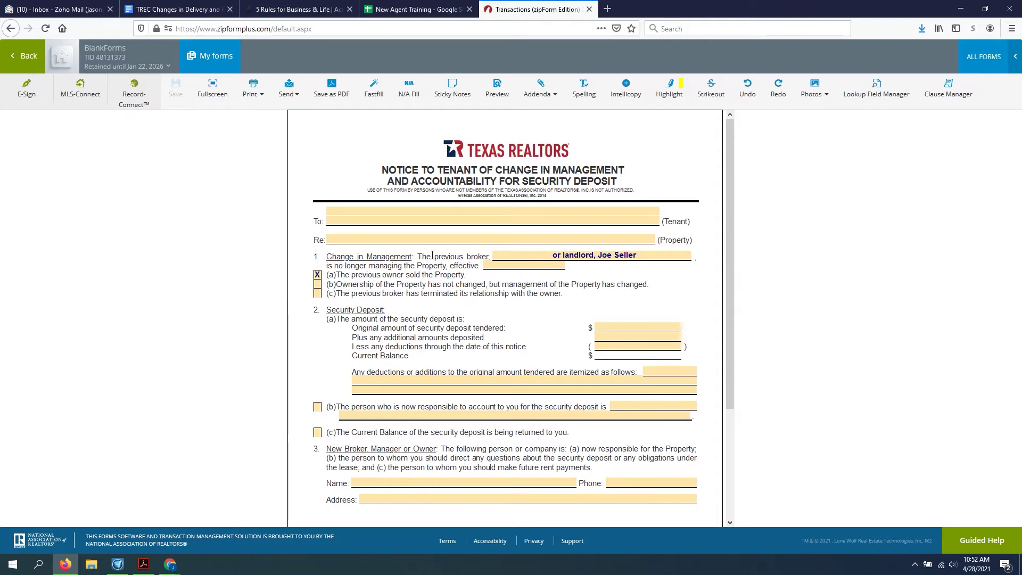
{"action": "left_click", "coordinate": [600, 257]}
{"action": "left_click_drag", "start_coordinate": [600, 256], "coordinate": [640, 256]}
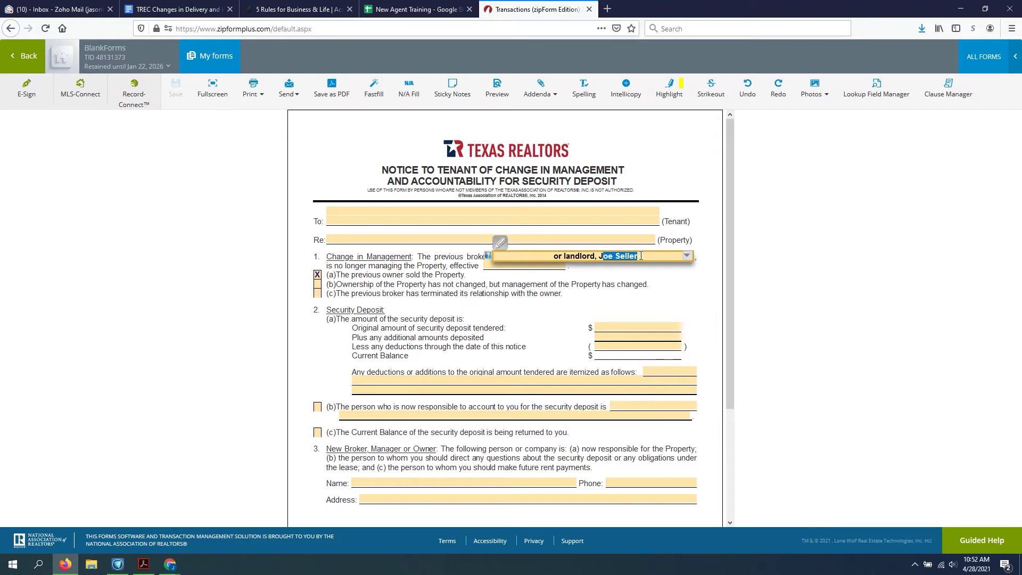
{"action": "left_click", "coordinate": [642, 256]}
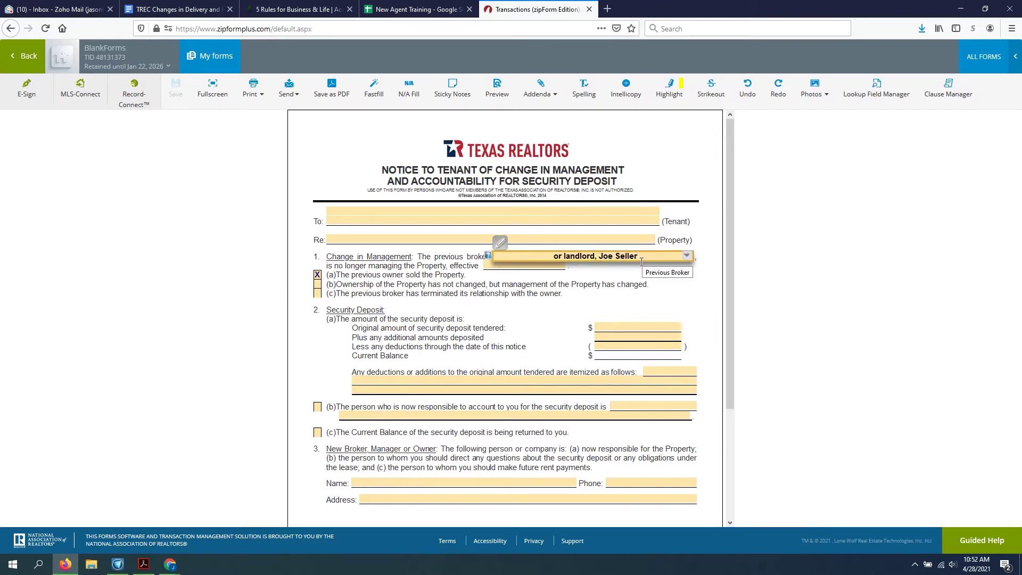
{"action": "left_click", "coordinate": [616, 288]}
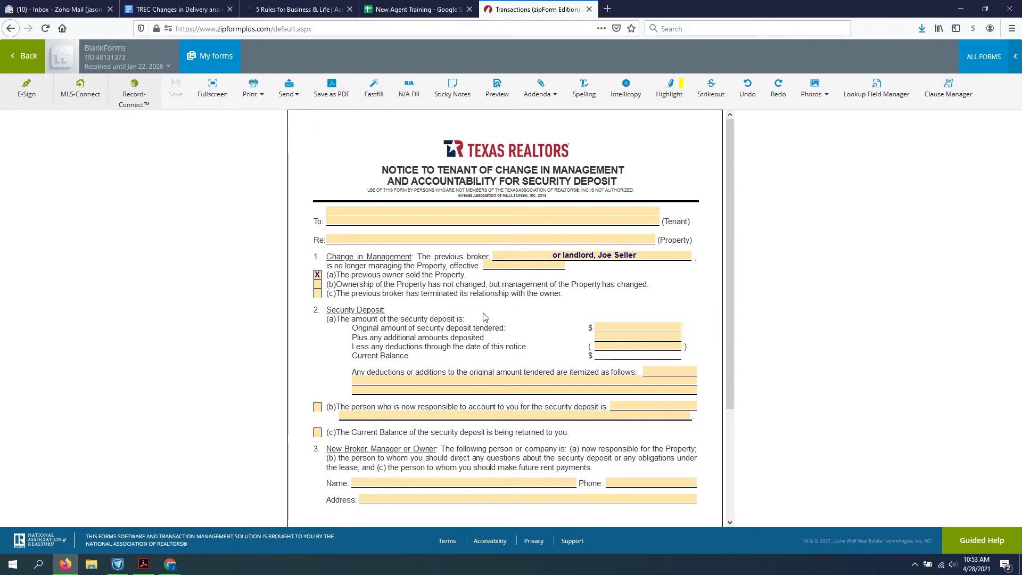
Step: Leave the original security deposit and deductions amounts empty
{"action": "scroll", "coordinate": [484, 314], "scroll_direction": "down", "scroll_amount": 2}
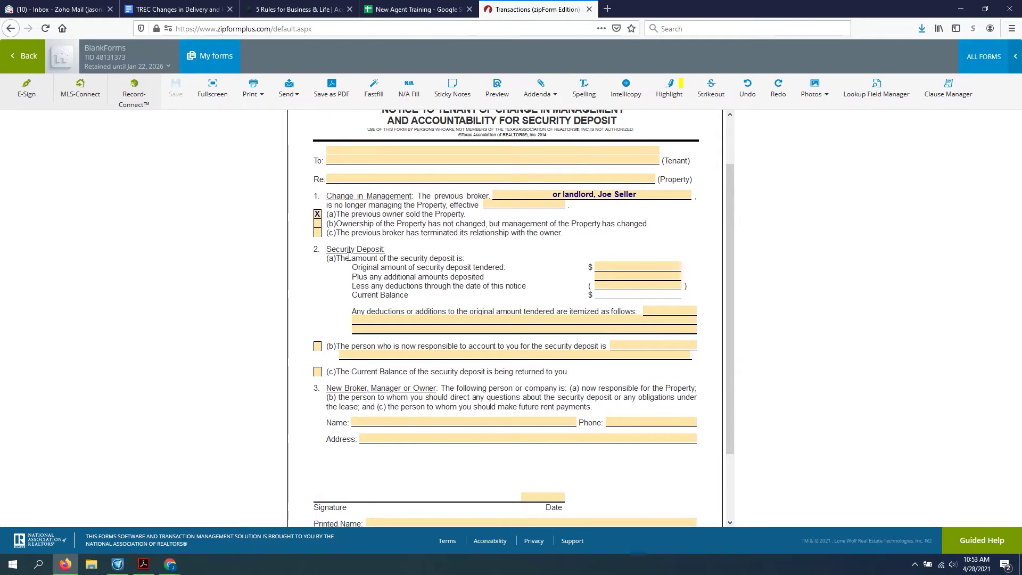
{"action": "left_click", "coordinate": [611, 266]}
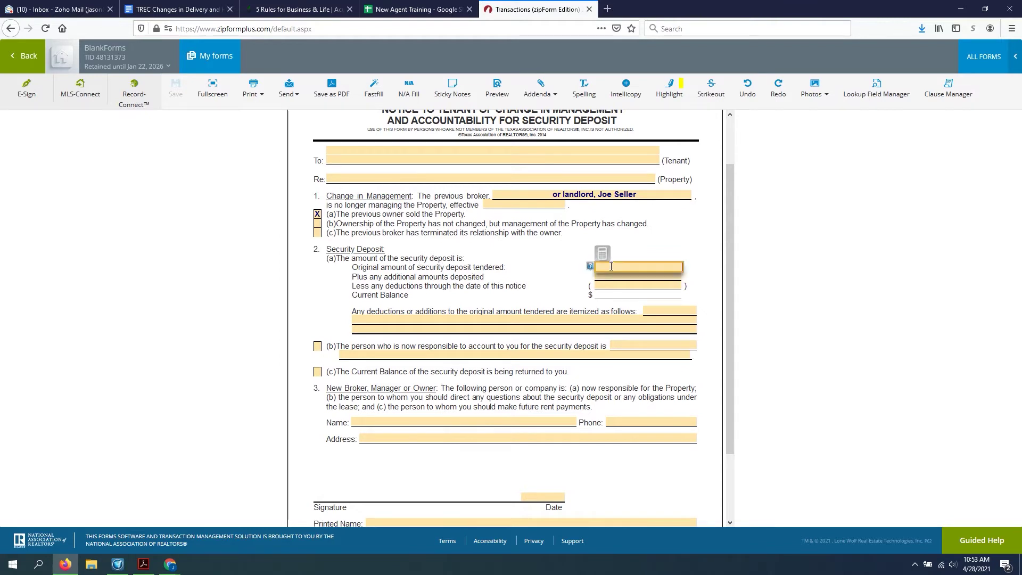
{"action": "left_click", "coordinate": [512, 279]}
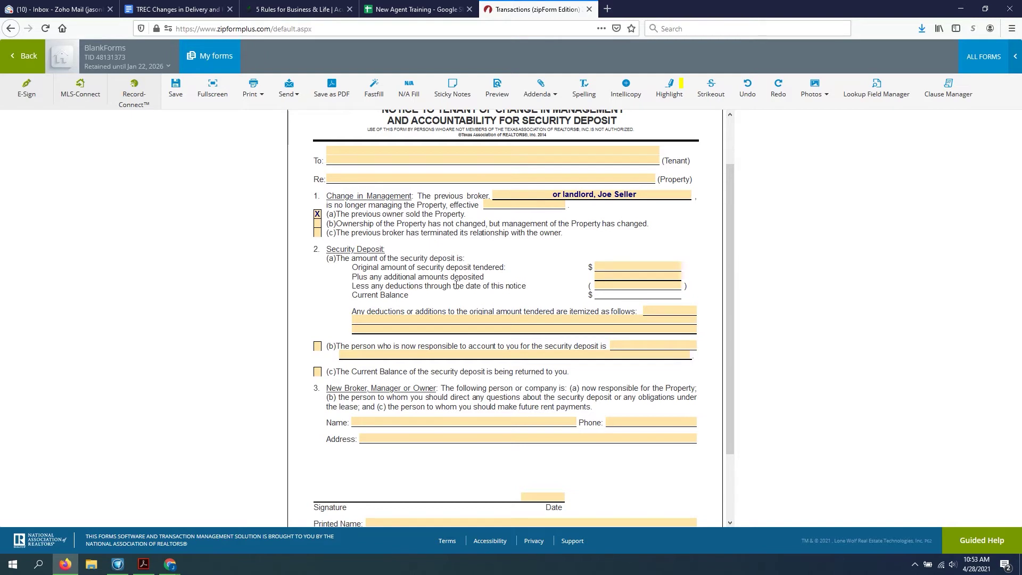
{"action": "left_click", "coordinate": [662, 287]}
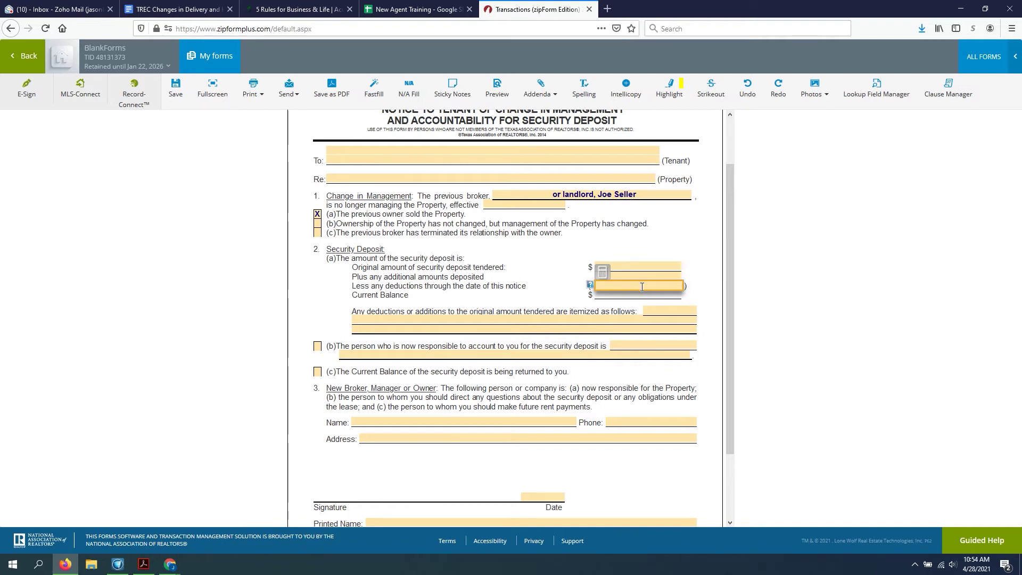
{"action": "left_click", "coordinate": [627, 301]}
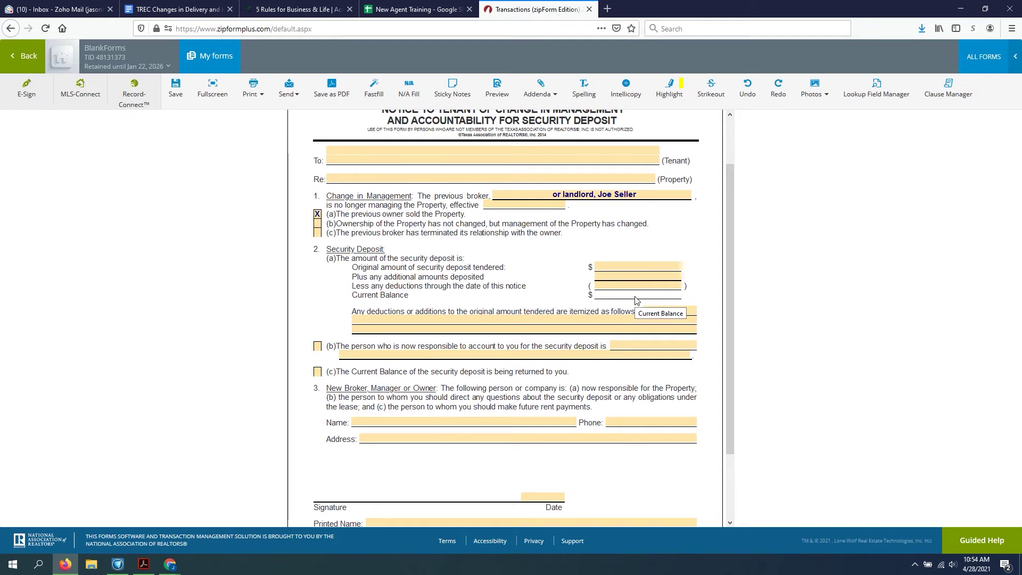
Step: Enter the buyer's name on line 2(b), correcting its capitalisation
{"action": "scroll", "coordinate": [413, 298], "scroll_direction": "down", "scroll_amount": 2}
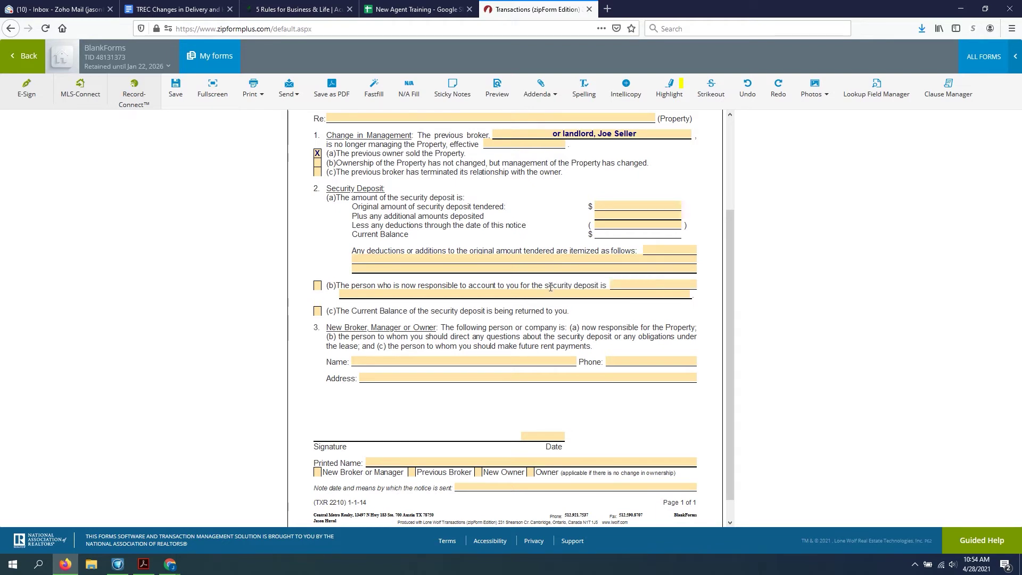
{"action": "scroll", "coordinate": [550, 287], "scroll_direction": "down", "scroll_amount": 1}
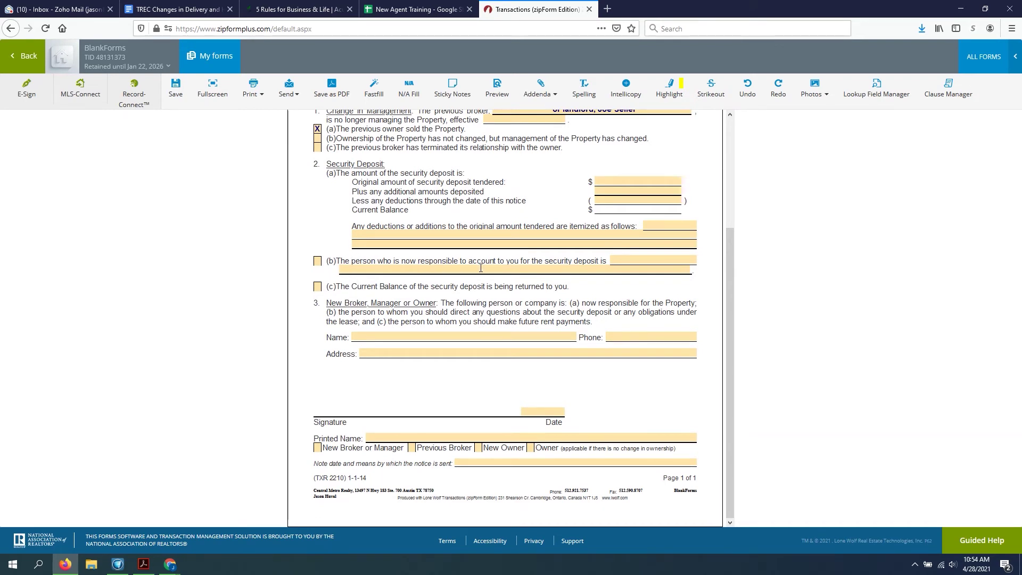
{"action": "left_click", "coordinate": [644, 261]}
{"action": "type", "text": "JO"}
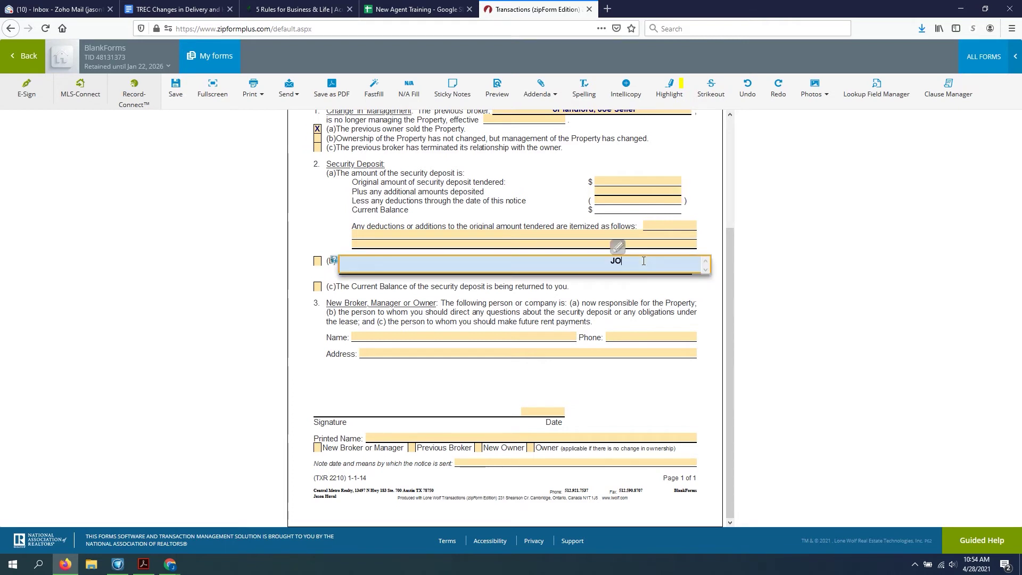
{"action": "type", "text": "e"}
{"action": "key", "text": "BackSpace"}
{"action": "key", "text": "BackSpace"}
{"action": "type", "text": "oe Buy"}
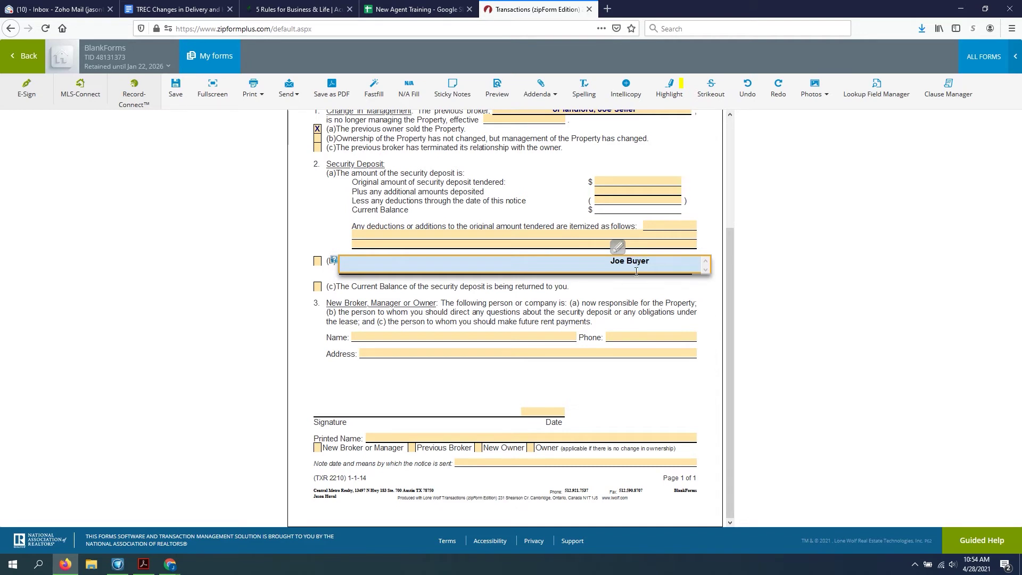
{"action": "type", "text": "er"}
{"action": "left_click", "coordinate": [619, 284]}
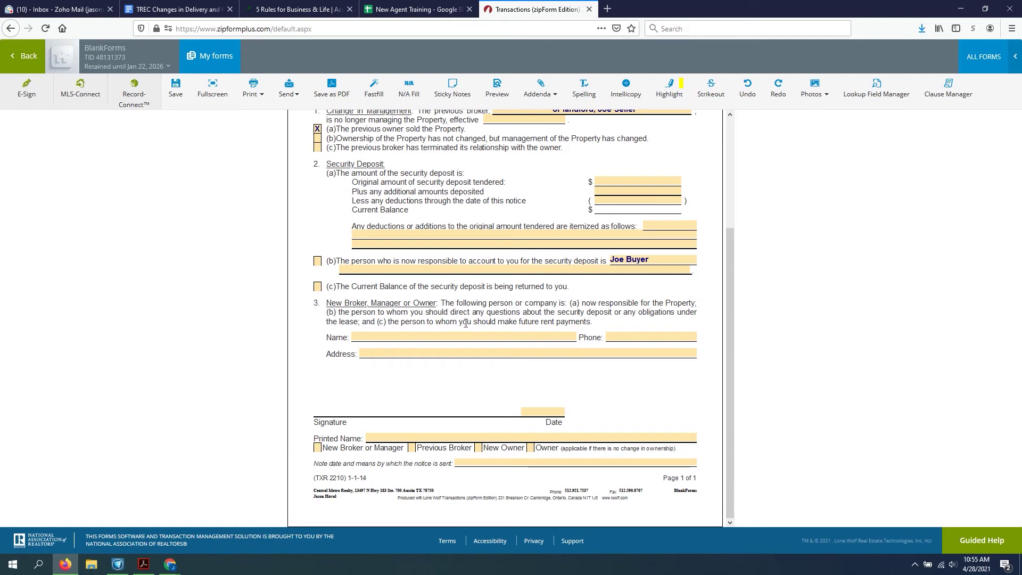
Step: Fill the section 3 Name field with the buyer's name
{"action": "left_click", "coordinate": [413, 337]}
{"action": "type", "text": "Joe Buyer"}
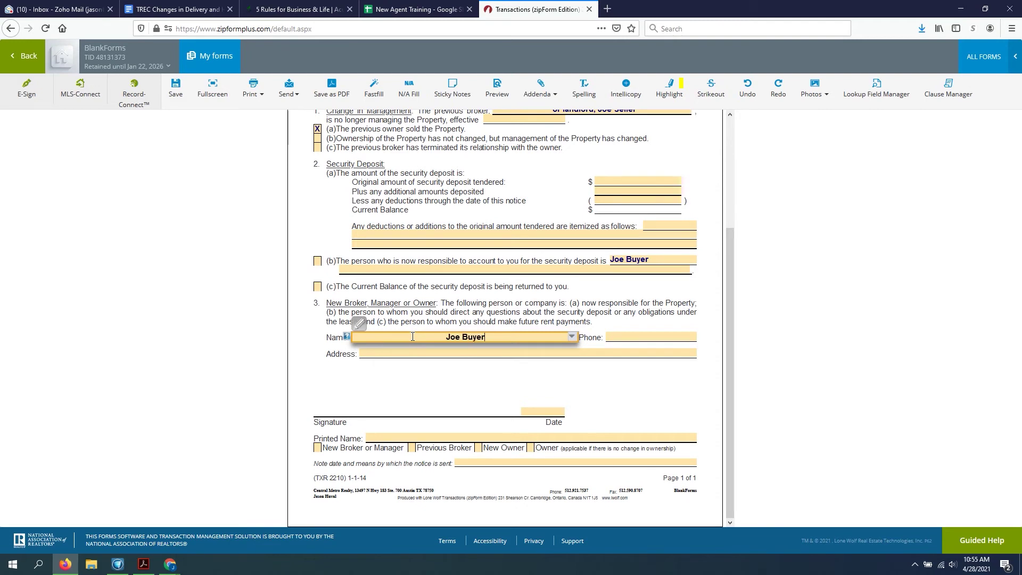
{"action": "left_click", "coordinate": [443, 395]}
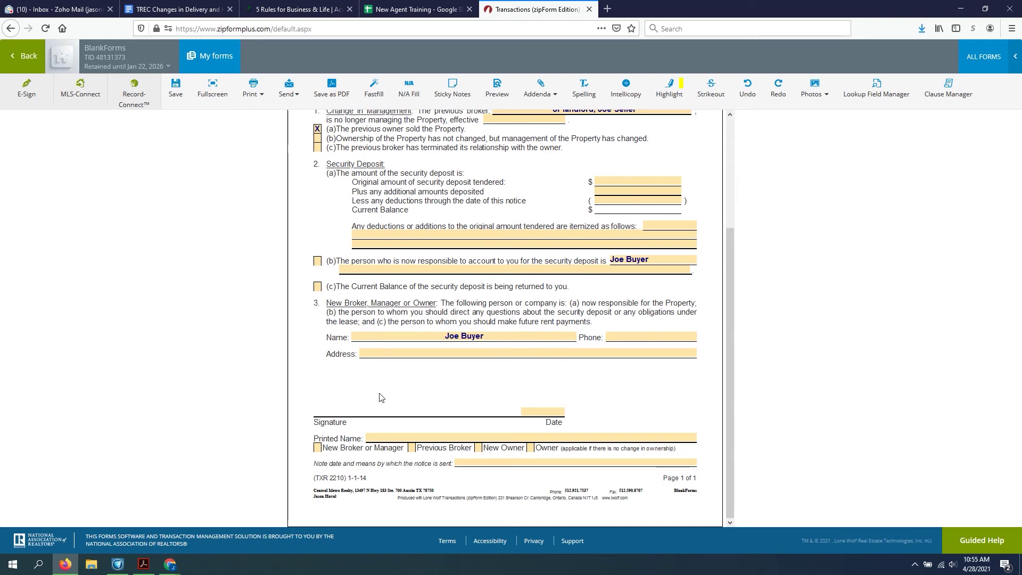
{"action": "scroll", "coordinate": [381, 397], "scroll_direction": "up", "scroll_amount": 3}
{"action": "scroll", "coordinate": [384, 401], "scroll_direction": "down", "scroll_amount": 3}
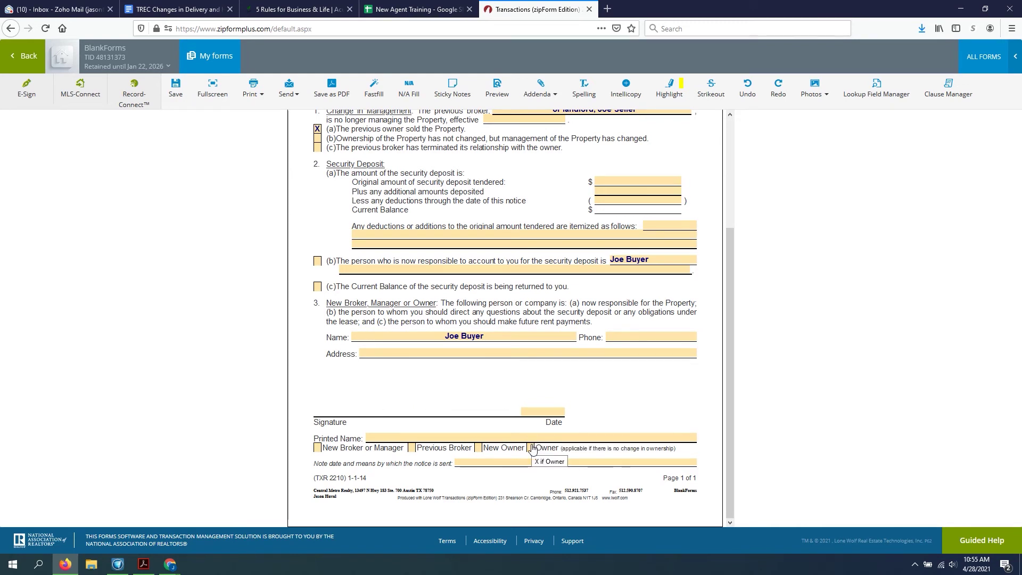
{"action": "scroll", "coordinate": [492, 259], "scroll_direction": "up", "scroll_amount": 3}
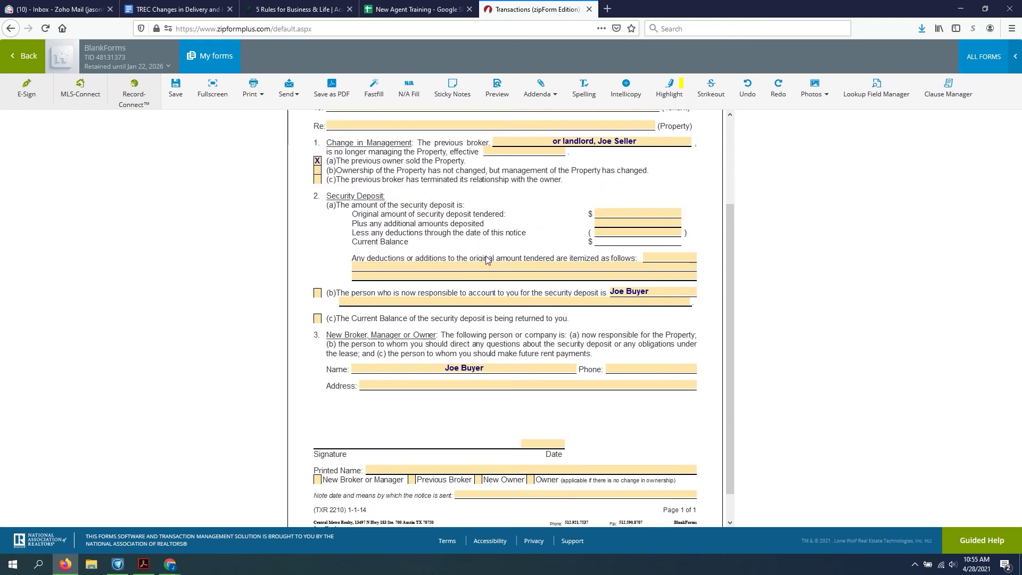
{"action": "scroll", "coordinate": [460, 259], "scroll_direction": "down", "scroll_amount": 3}
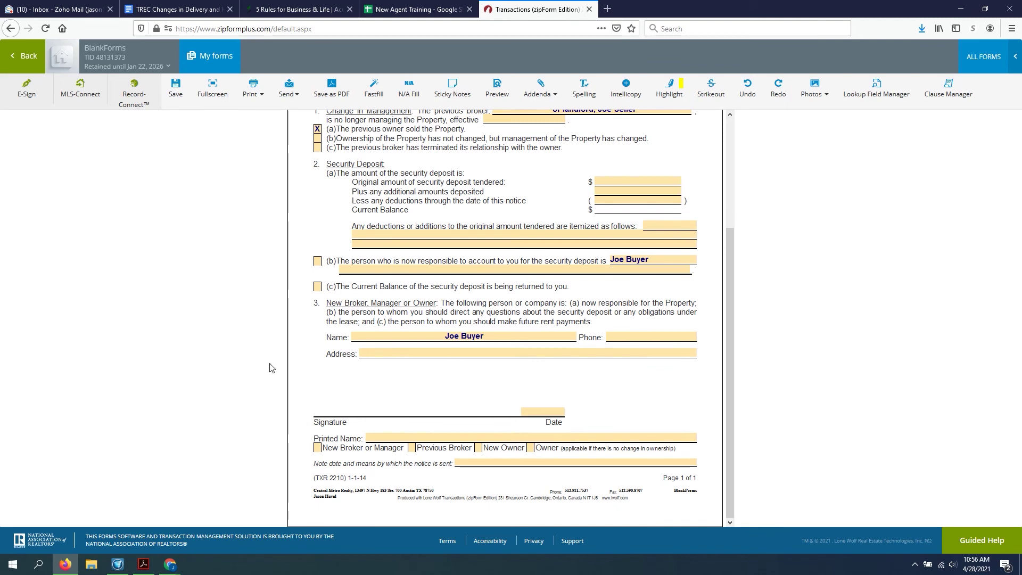
{"action": "mouse_move", "coordinate": [148, 566]}
{"action": "left_click", "coordinate": [148, 566]}
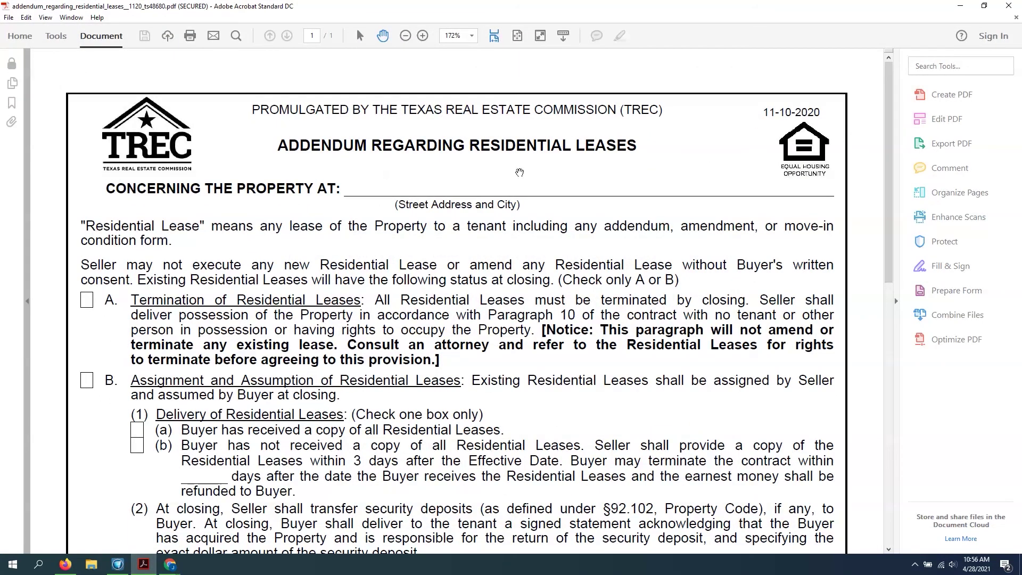
{"action": "scroll", "coordinate": [589, 198], "scroll_direction": "down", "scroll_amount": 2}
{"action": "scroll", "coordinate": [589, 198], "scroll_direction": "down", "scroll_amount": 20}
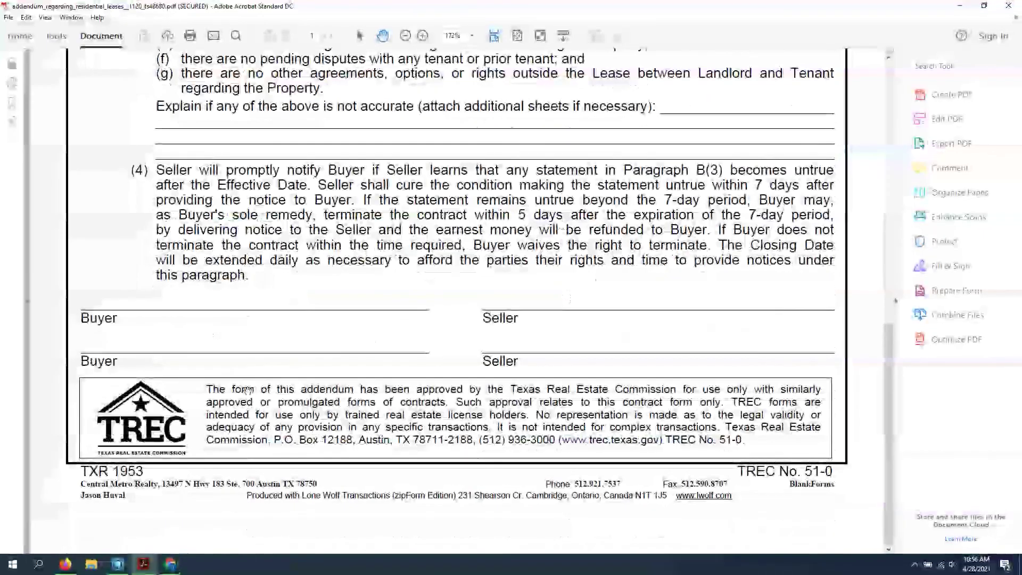
{"action": "scroll", "coordinate": [340, 448], "scroll_direction": "up", "scroll_amount": 20}
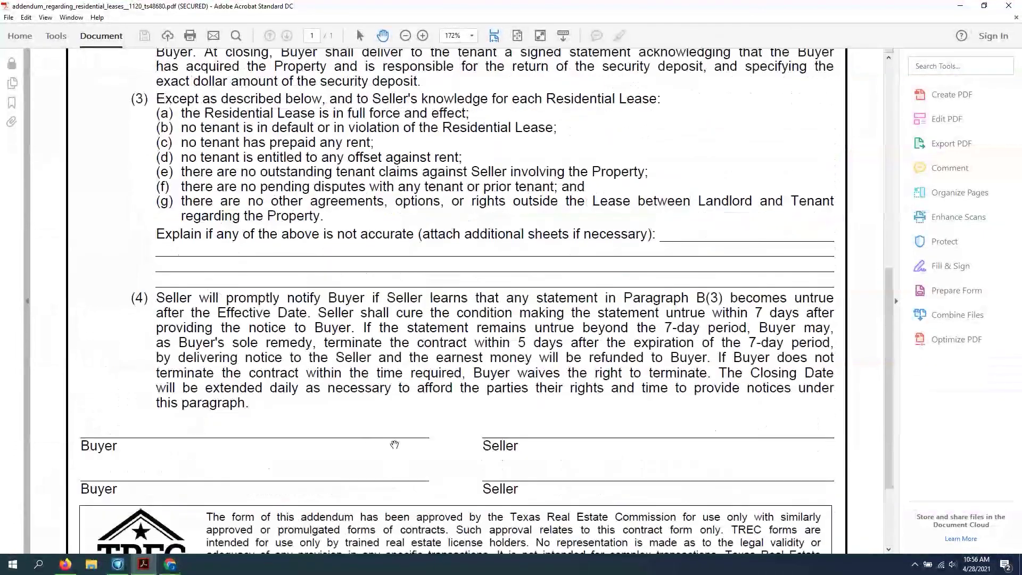
{"action": "scroll", "coordinate": [443, 420], "scroll_direction": "up", "scroll_amount": 2}
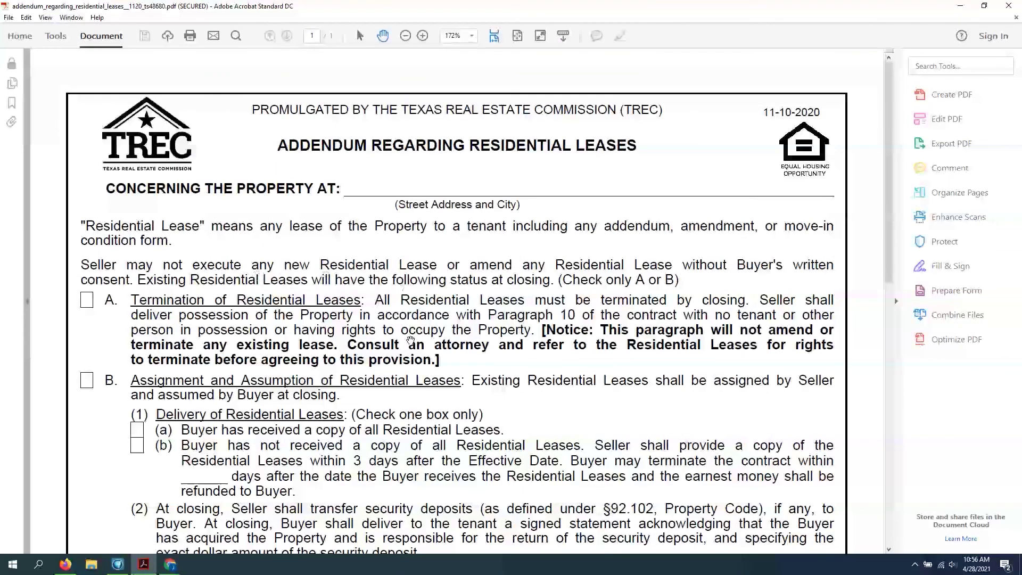
{"action": "scroll", "coordinate": [412, 345], "scroll_direction": "down", "scroll_amount": 4}
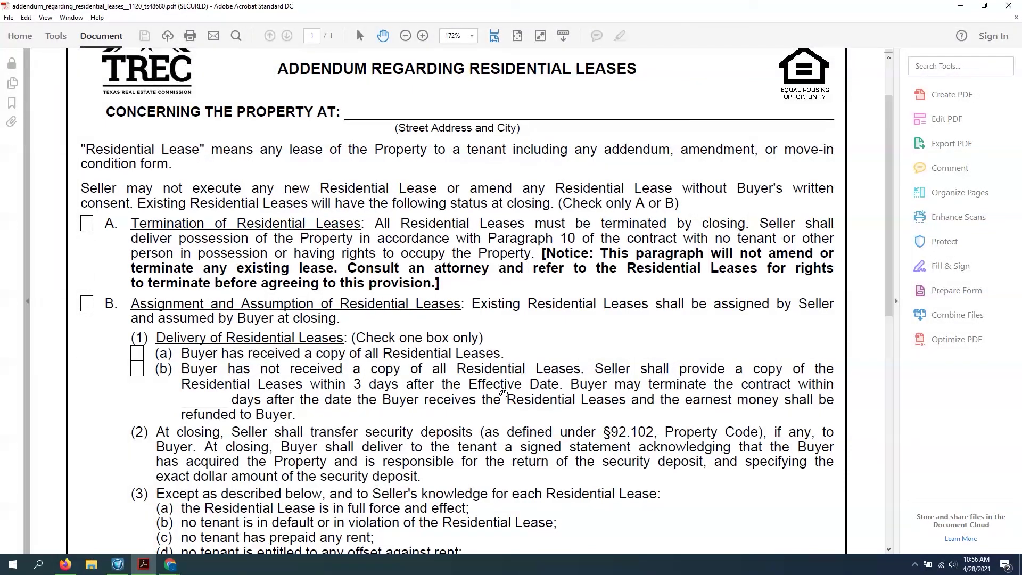
{"action": "left_click", "coordinate": [958, 6]}
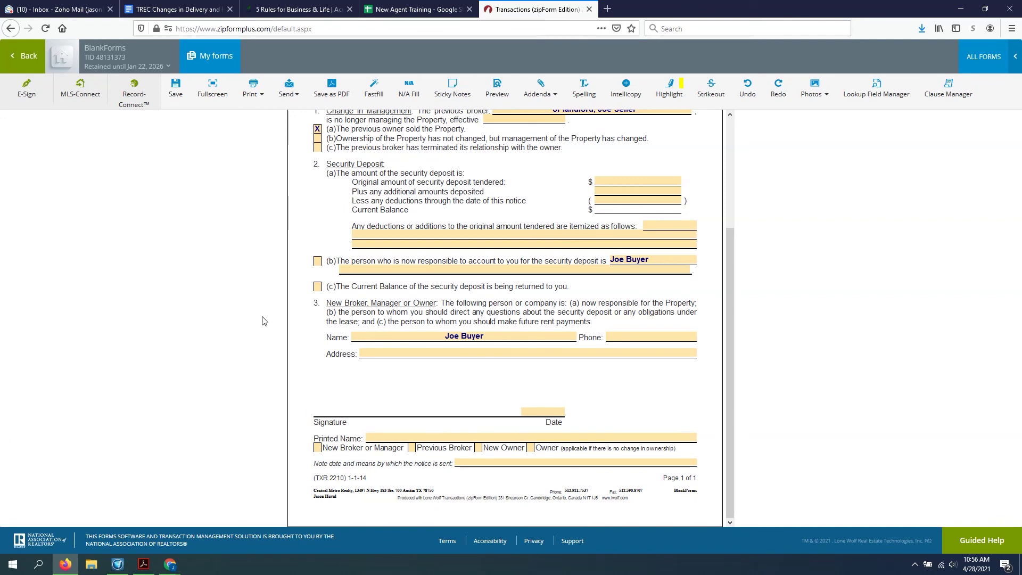
{"action": "scroll", "coordinate": [277, 314], "scroll_direction": "up", "scroll_amount": 3}
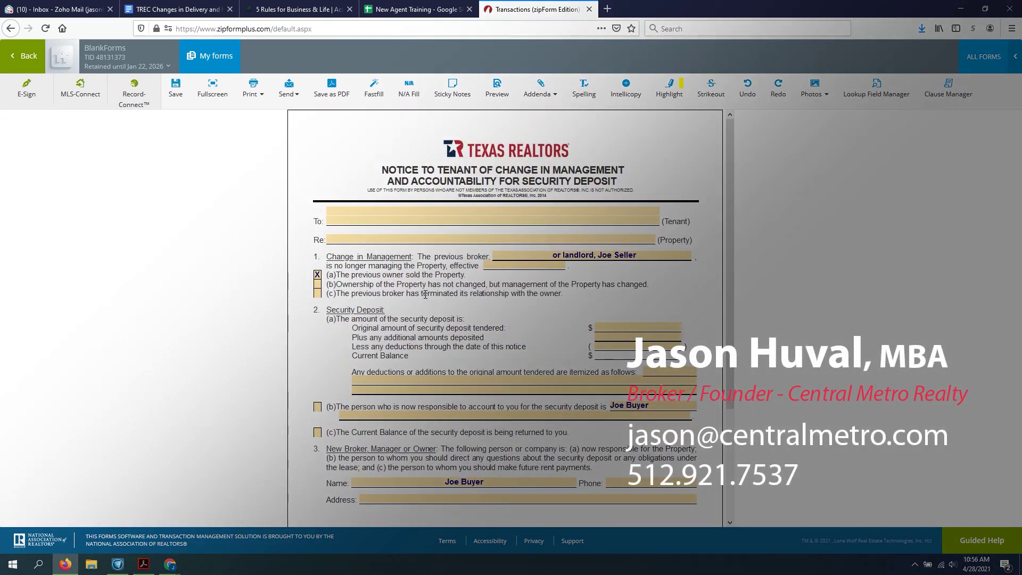